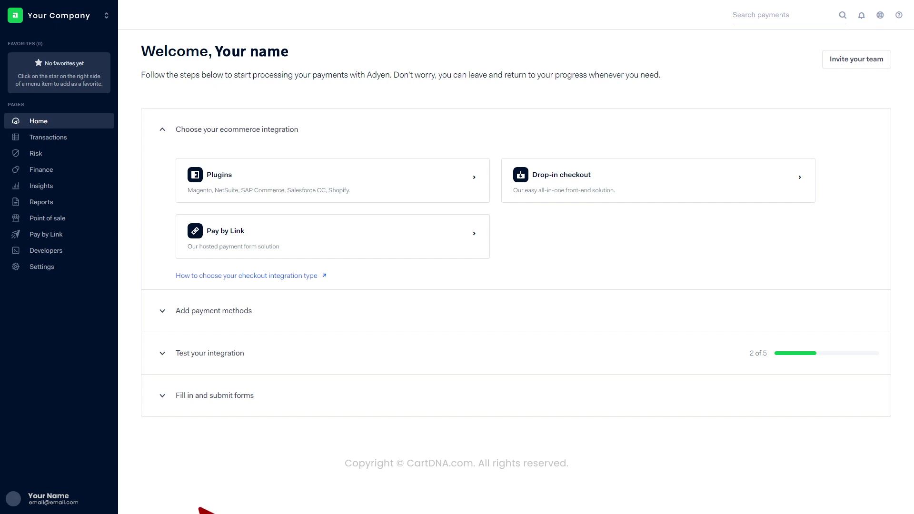
left_click(77, 267)
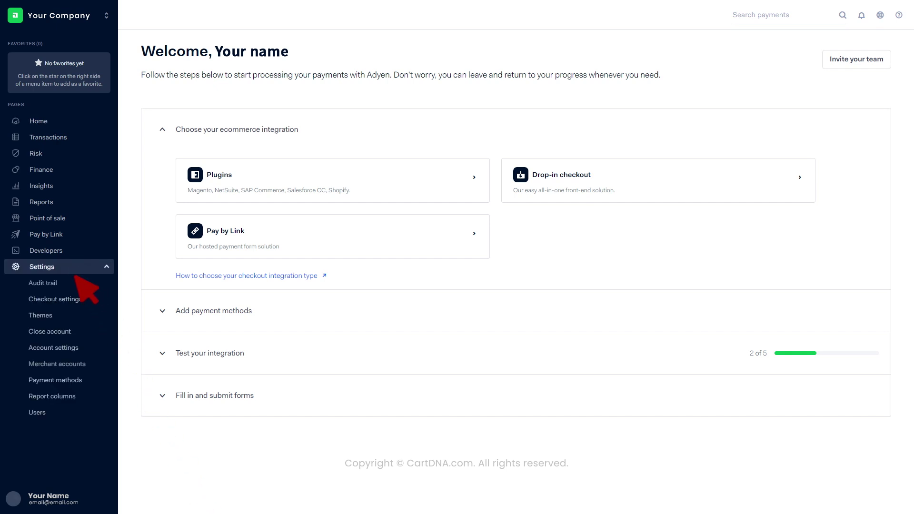
left_click(76, 363)
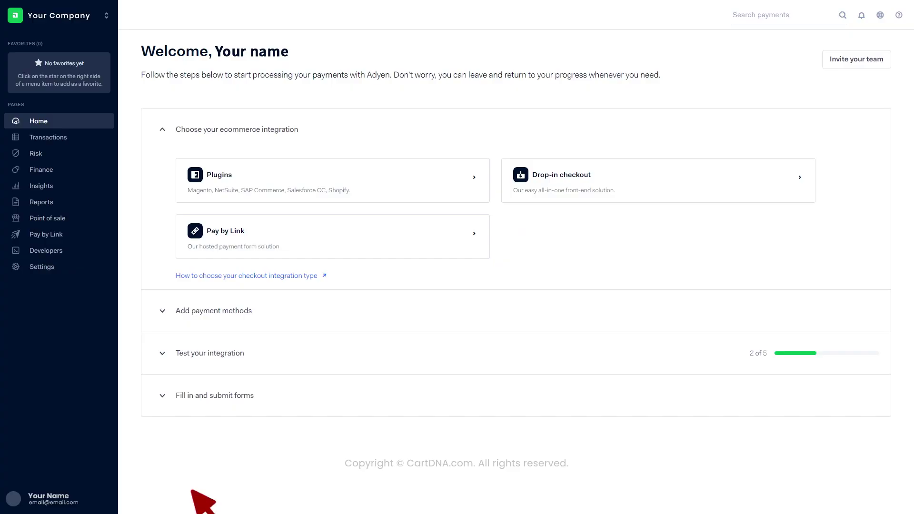
left_click(75, 249)
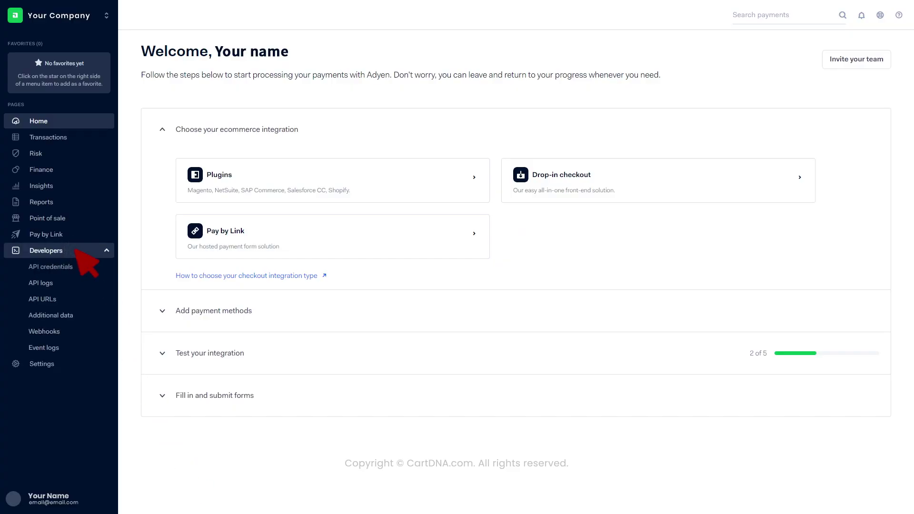
Create a new Web service user API credential from the API credentials list and begin entering its description
left_click(76, 266)
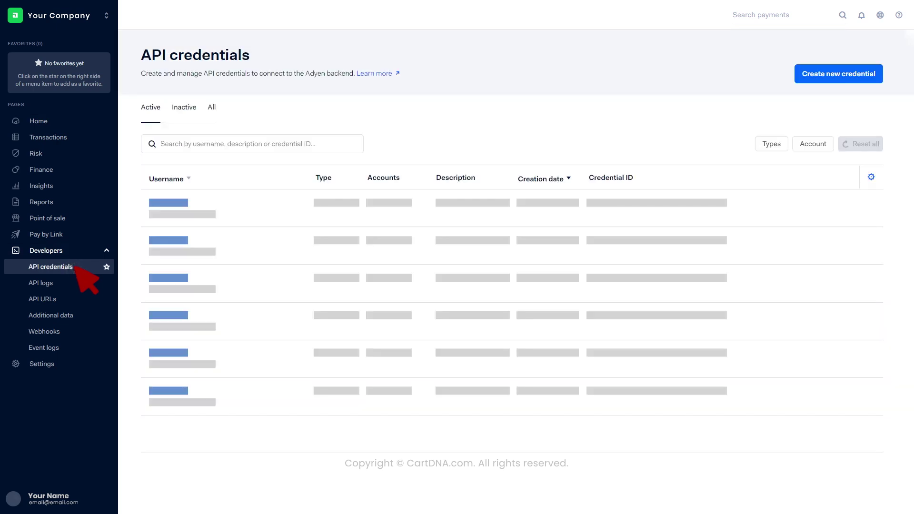
left_click(838, 71)
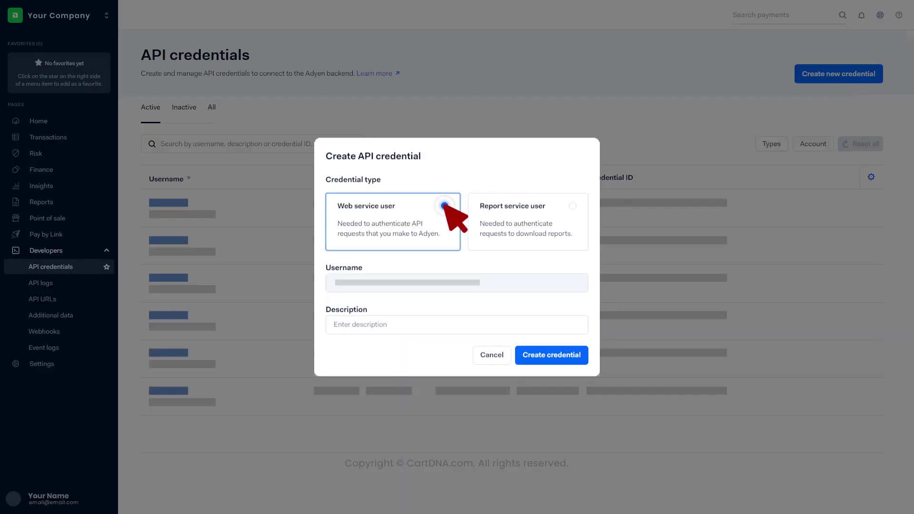
left_click(551, 357)
type("Enter your descrip")
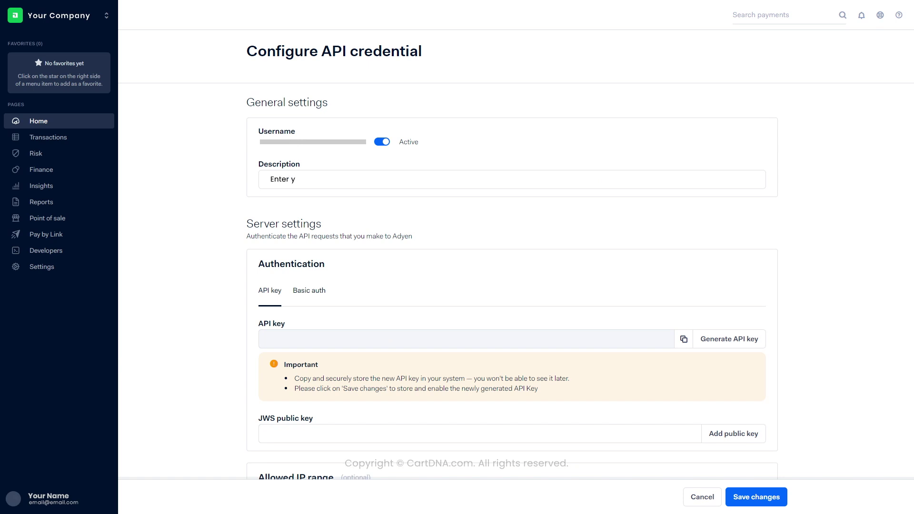
type("tion here")
Generate an API key for the new Web service user credential
left_click(726, 338)
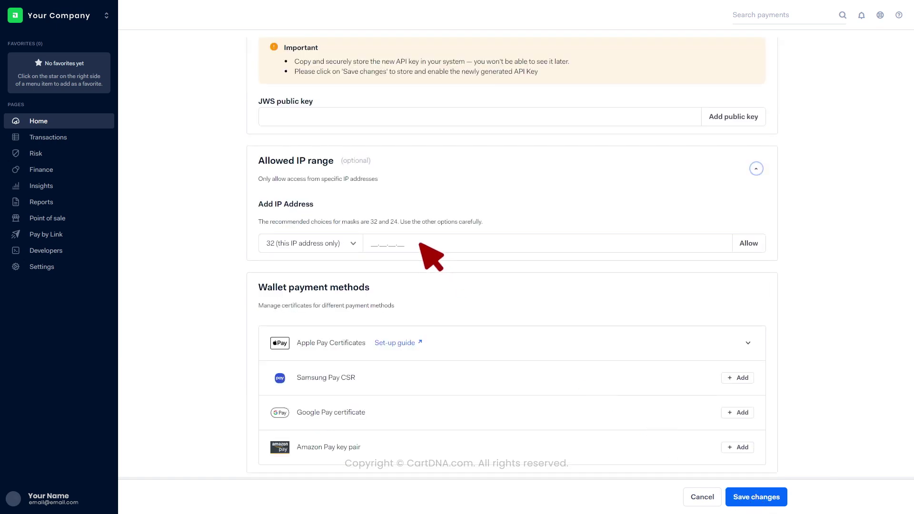
Allow the service provider's IP address for the credential and save the changes
left_click(420, 243)
type("Insert the IP address provied by the service provider")
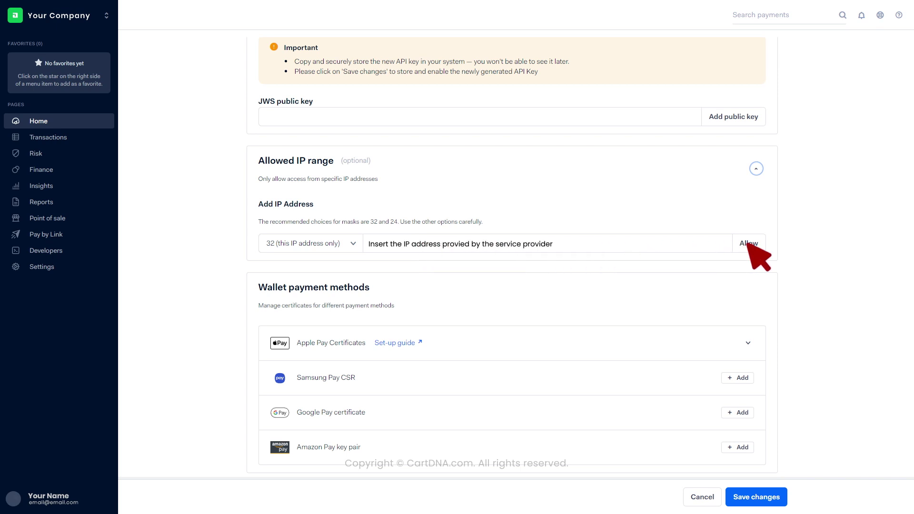
left_click(747, 243)
left_click(758, 497)
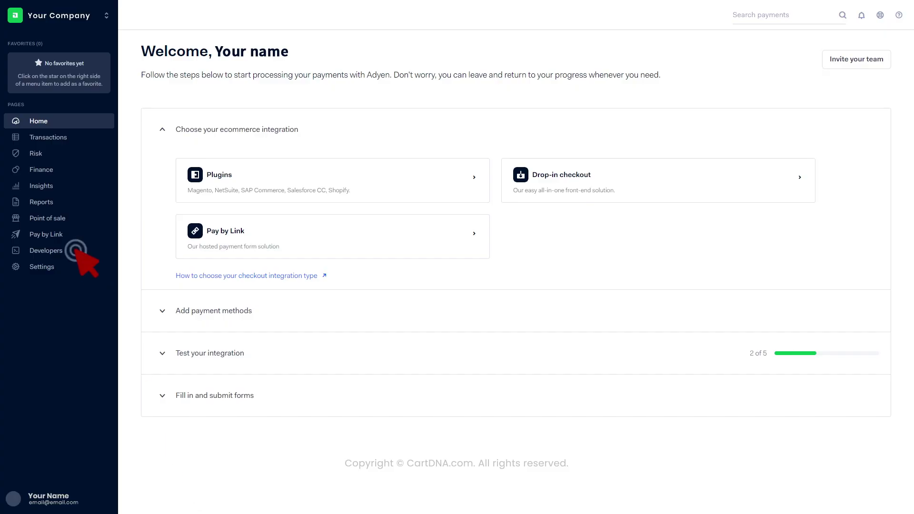
Add a new Standard webhook from Developers > Webhooks
left_click(76, 251)
left_click(76, 332)
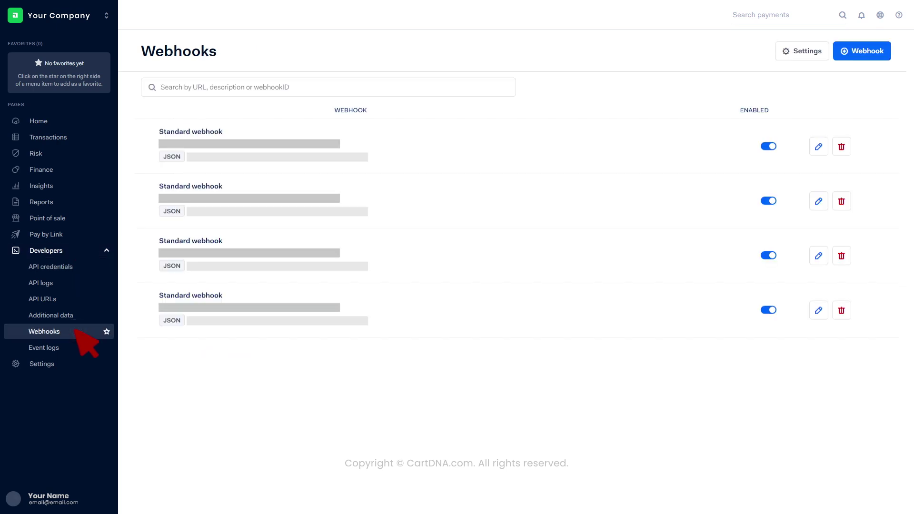
left_click(862, 51)
left_click(600, 102)
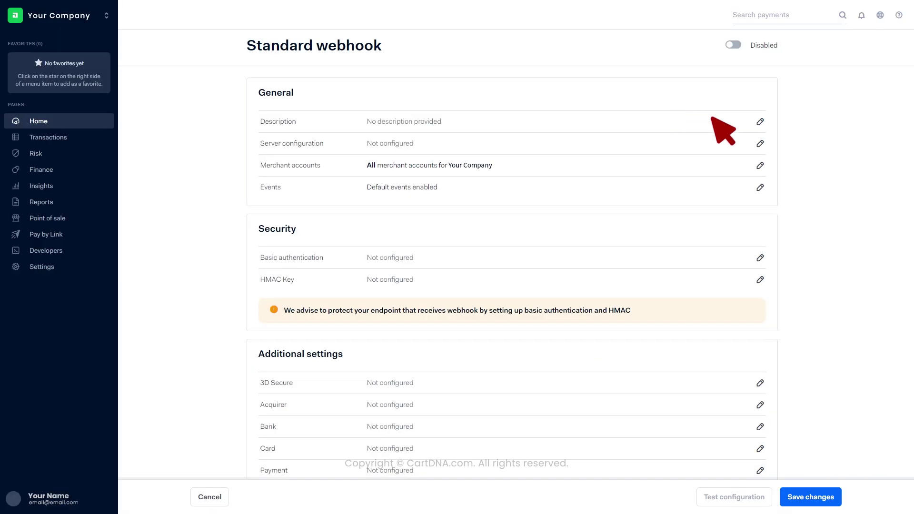
Give the Standard webhook a description and the provider's server URL, then save it
left_click(760, 121)
type("Enter your description here")
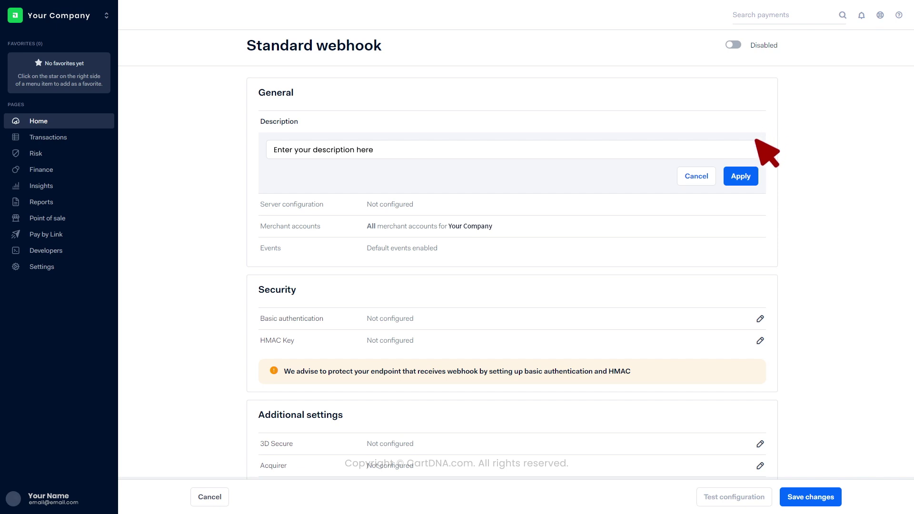
left_click(742, 176)
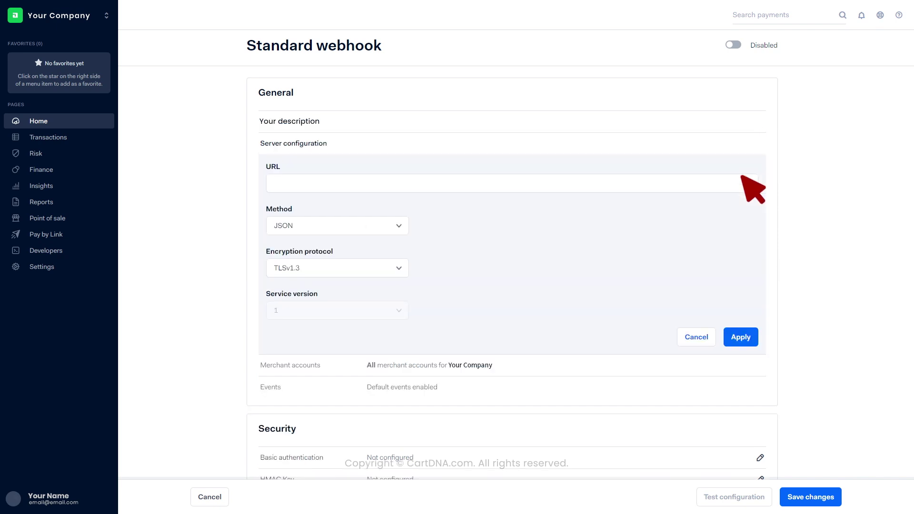
type("Paste the URL given by the service provider here")
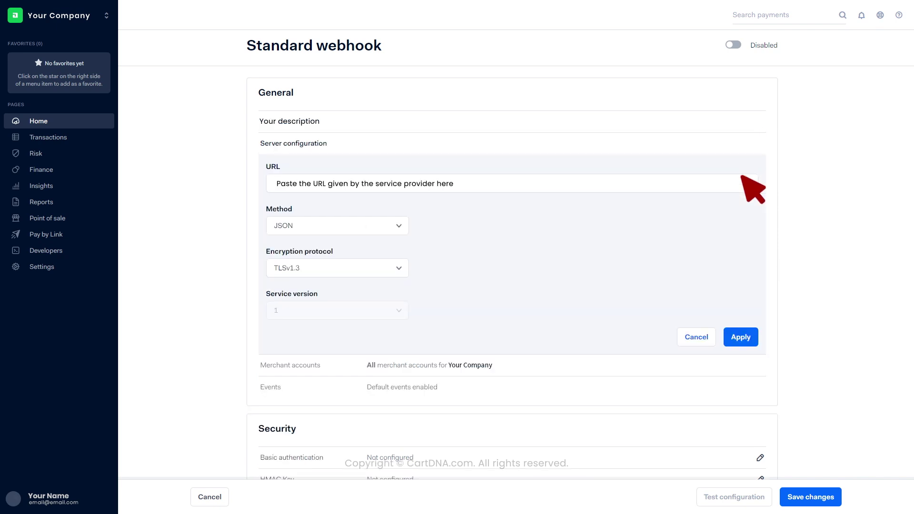
left_click(741, 337)
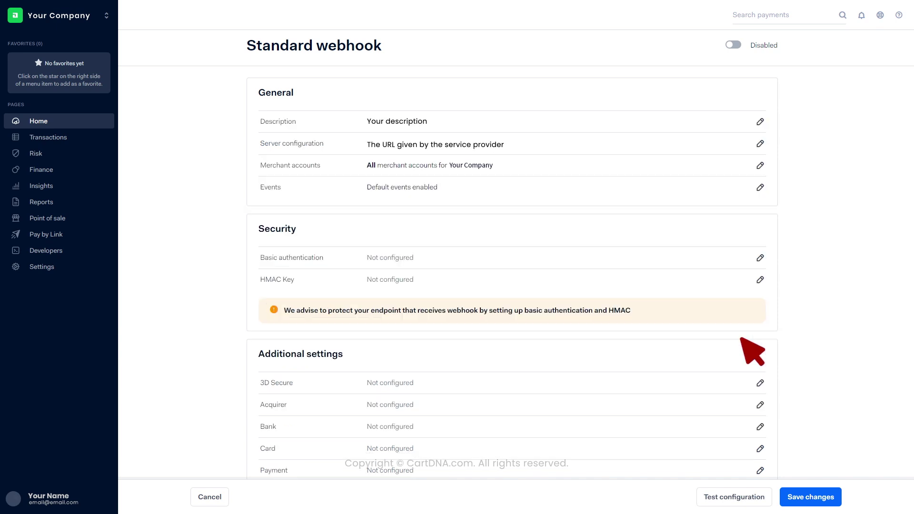
left_click(820, 500)
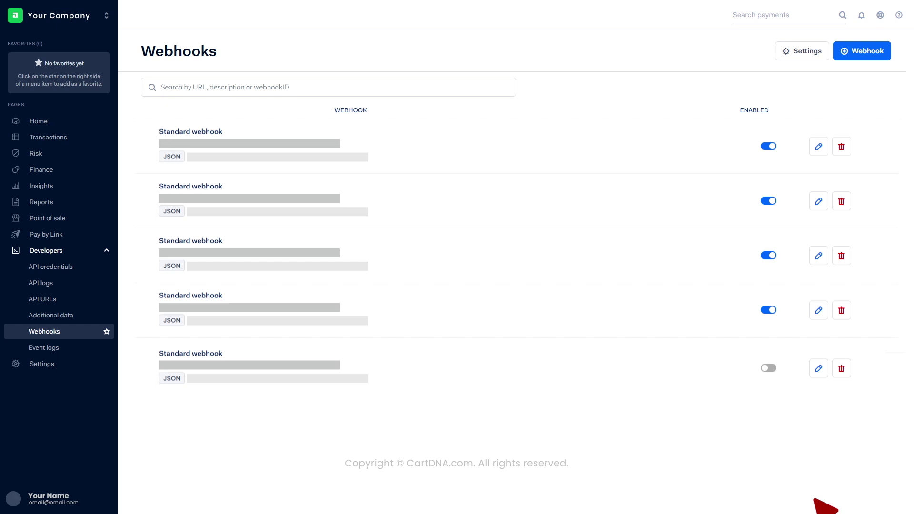
Switch on the Enabled toggle for the fifth, newly added Standard webhook
left_click(771, 369)
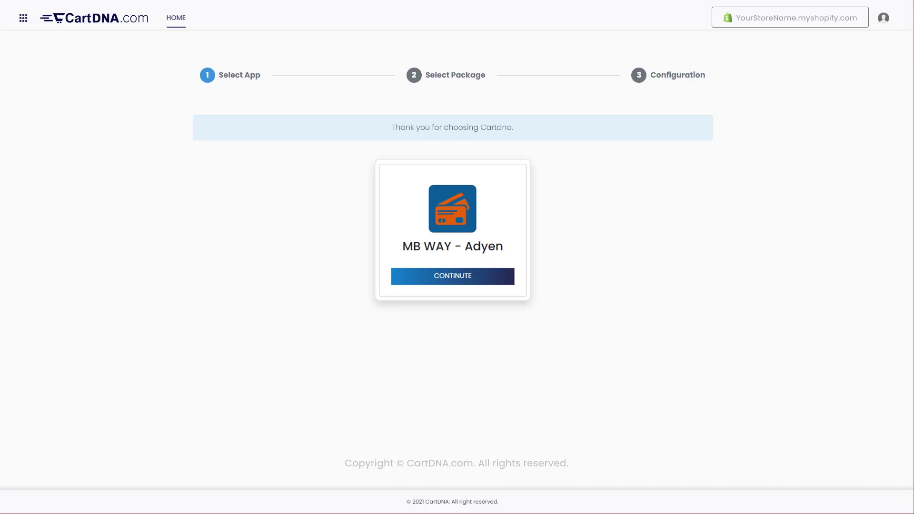
Pick the free plan for MB WAY - Adyen, enter Live Mode merchant account, API key, prefix, and activate
left_click(476, 276)
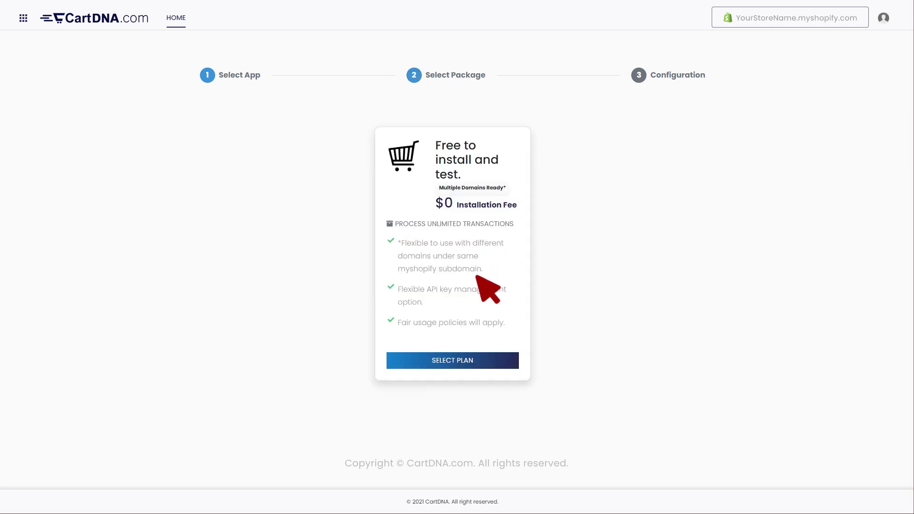
left_click(480, 362)
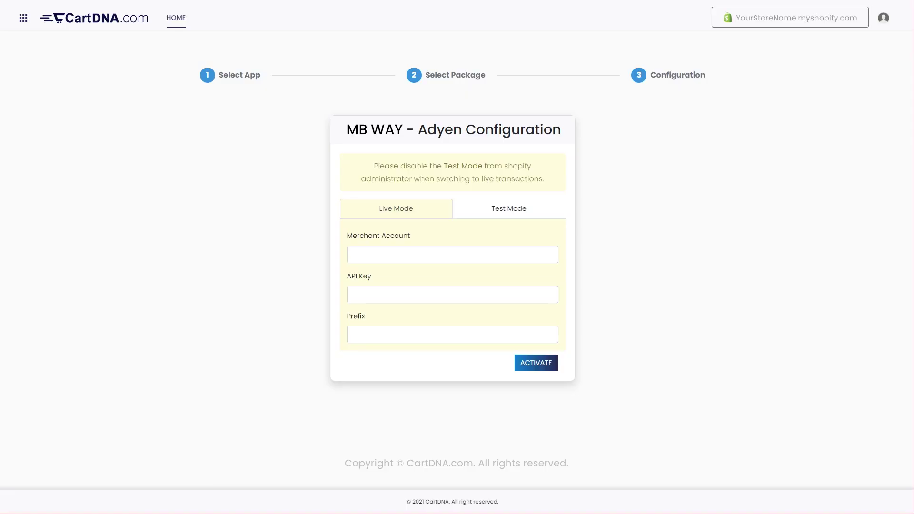
type("XXXXXXXXXXXX")
key("Tab")
type("XXXXXXXXXXXX")
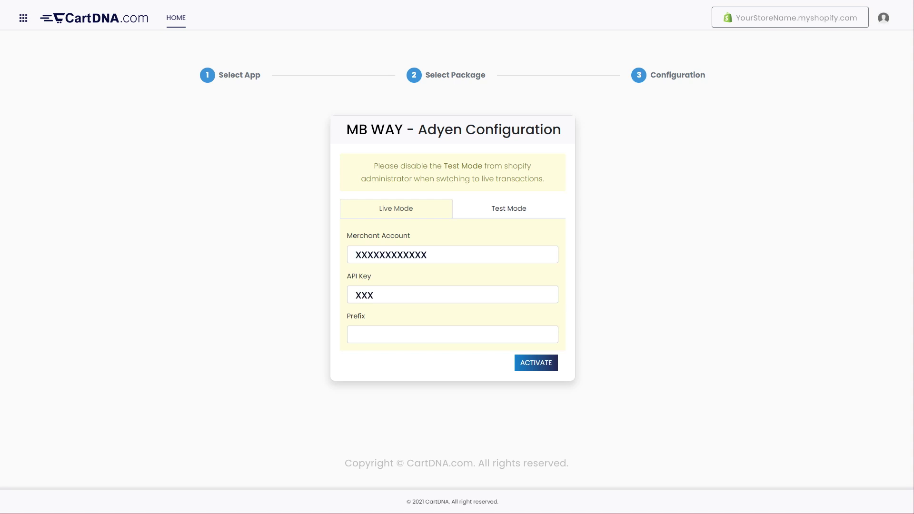
key("Tab")
type("XXXXXXXXXXXX")
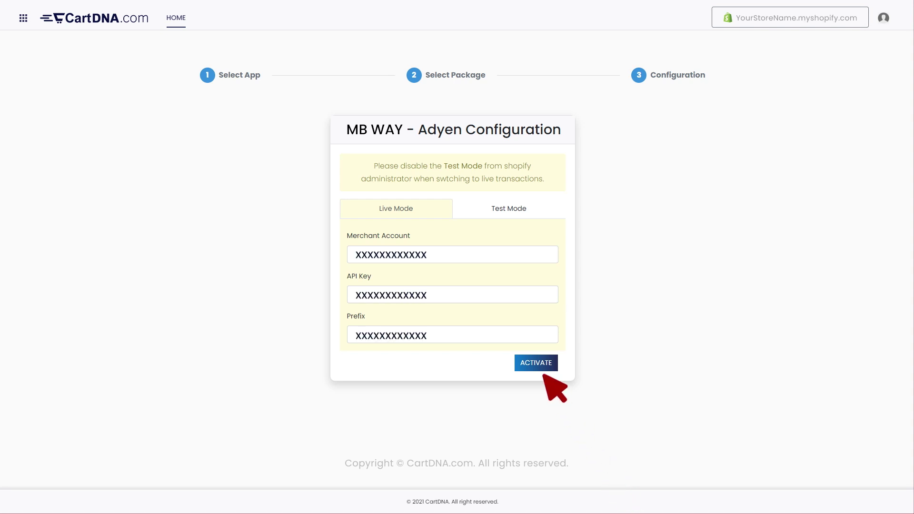
left_click(537, 365)
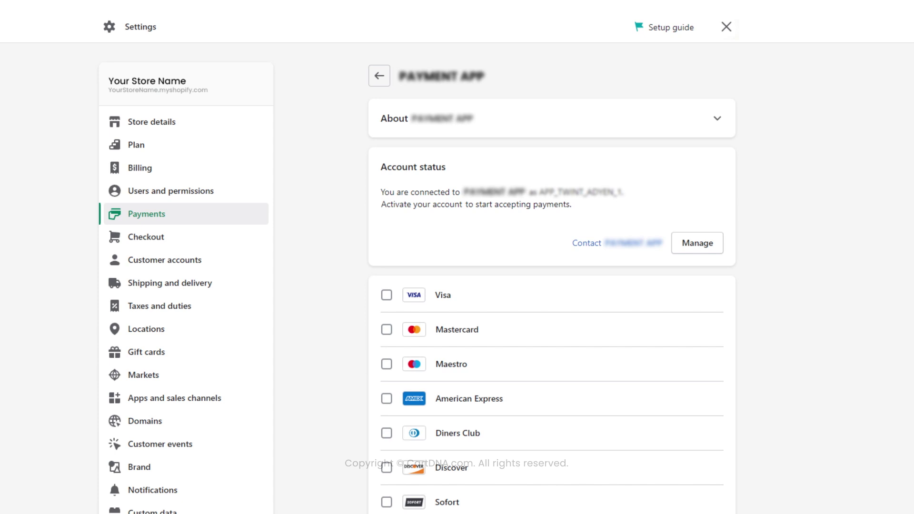
Tick MB WAY in the payment method list and activate the payment app
scroll(552, 285, "down", 10)
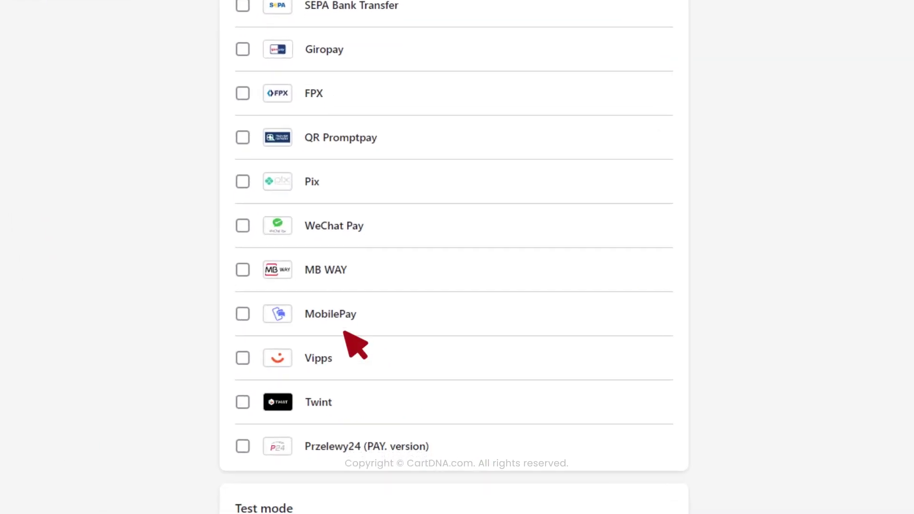
left_click(243, 269)
scroll(428, 281, "down", 4)
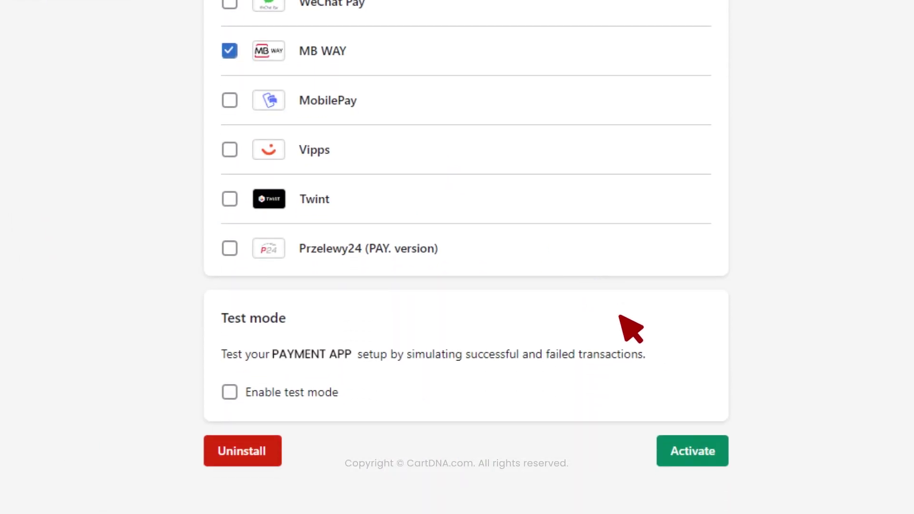
scroll(656, 329, "down", 3)
left_click(697, 338)
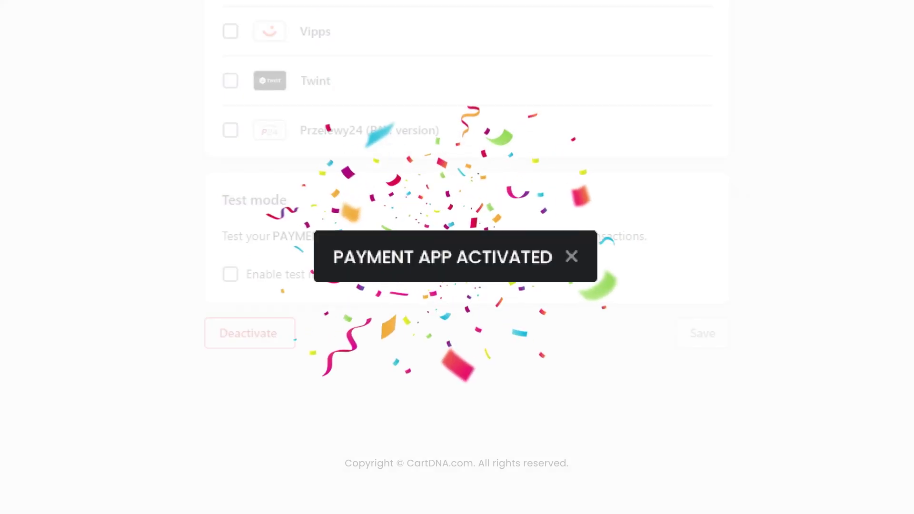